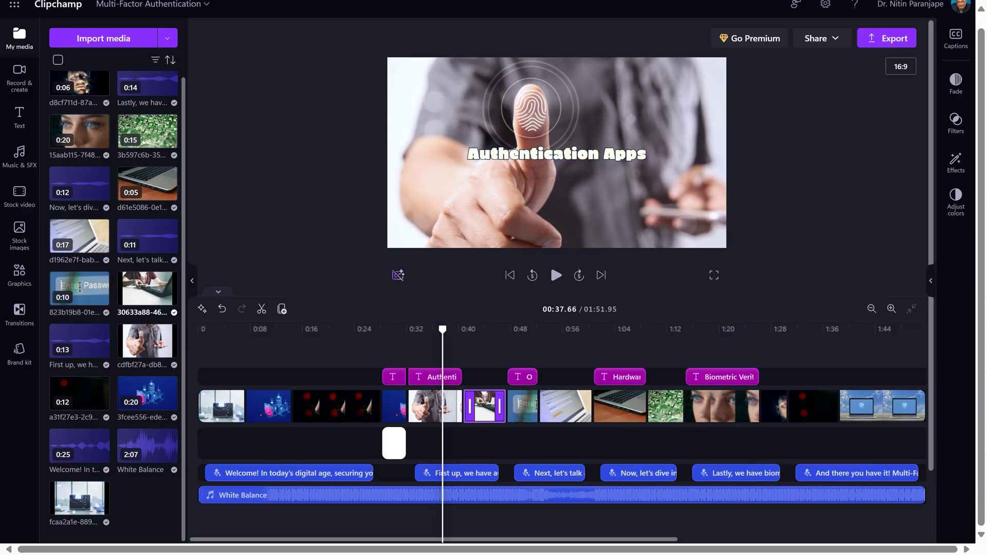
click(532, 174)
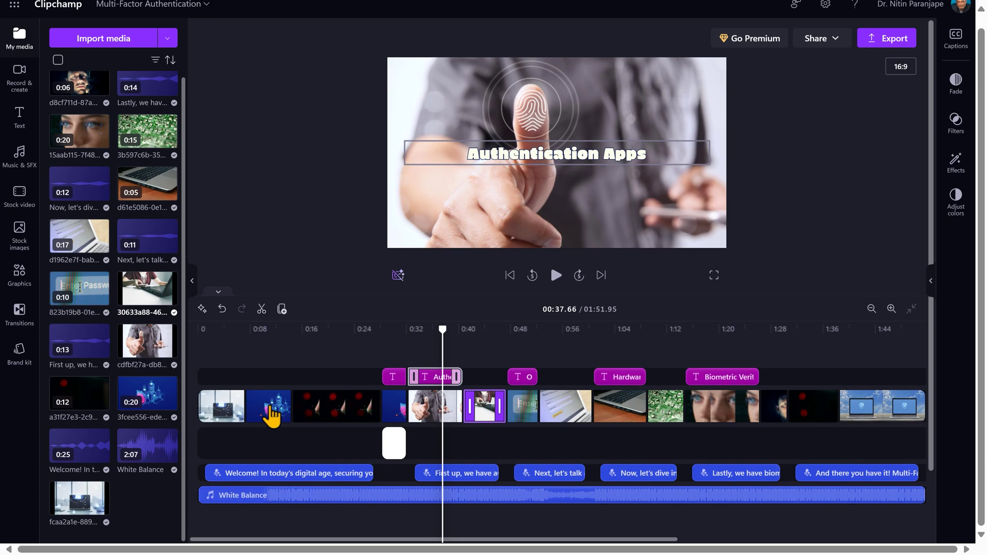
click(240, 409)
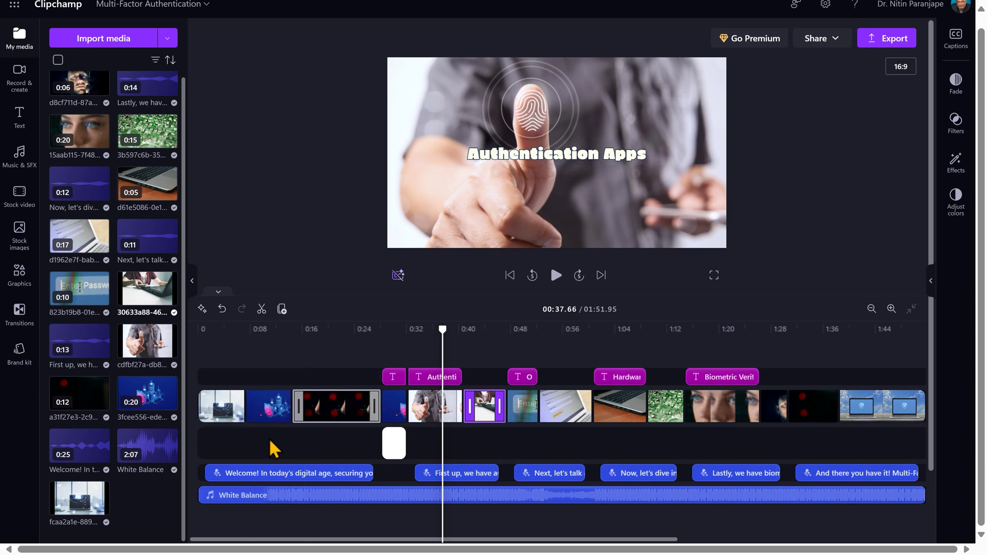
click(314, 414)
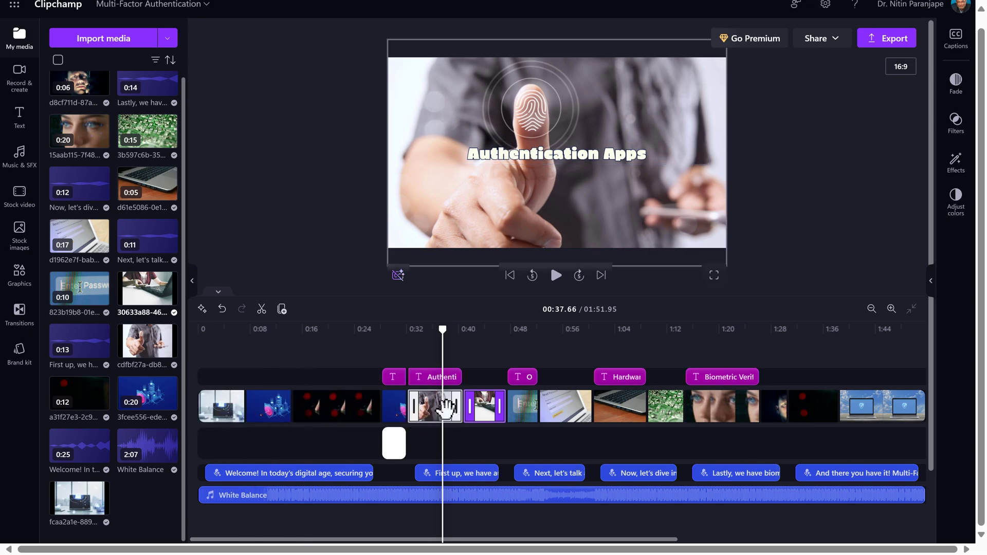
click(599, 414)
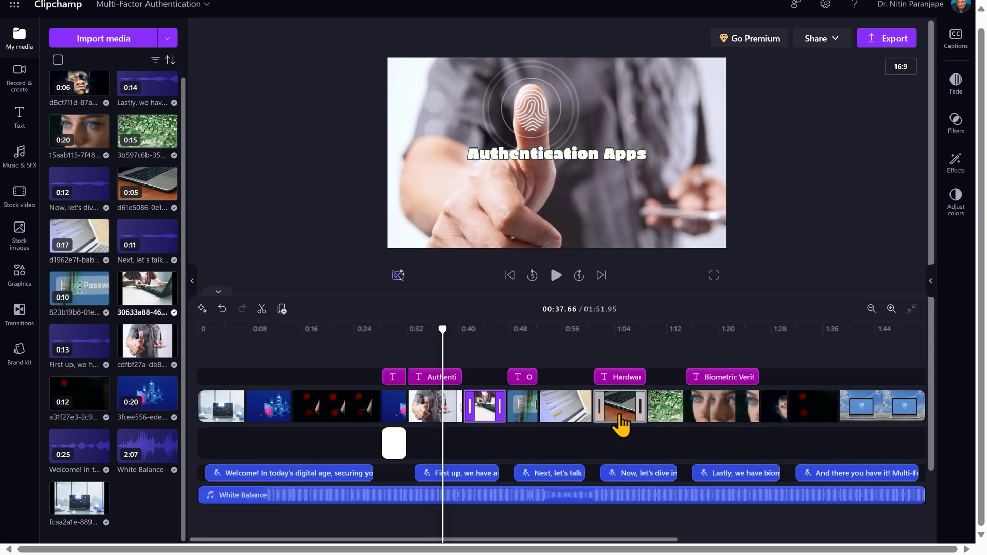
click(622, 423)
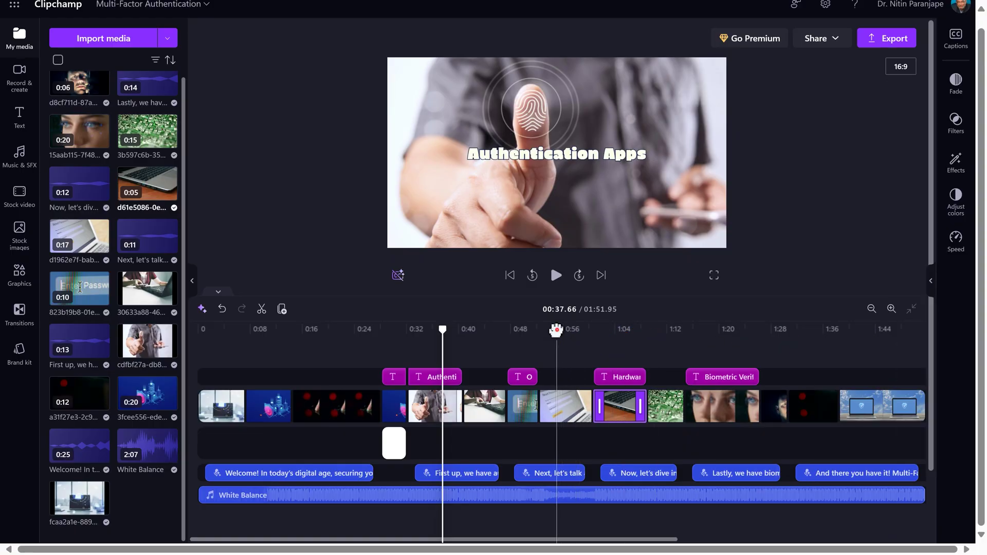
click(557, 355)
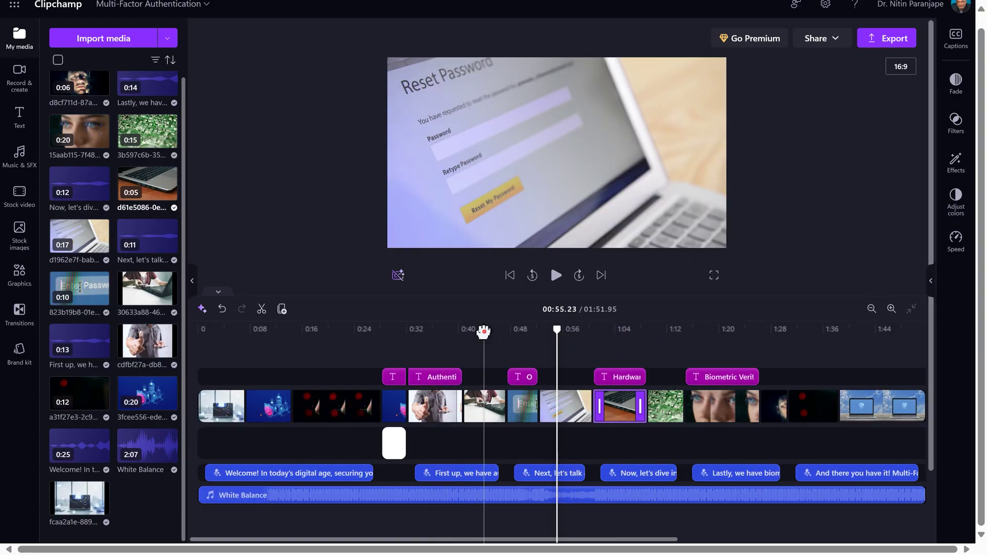
click(484, 330)
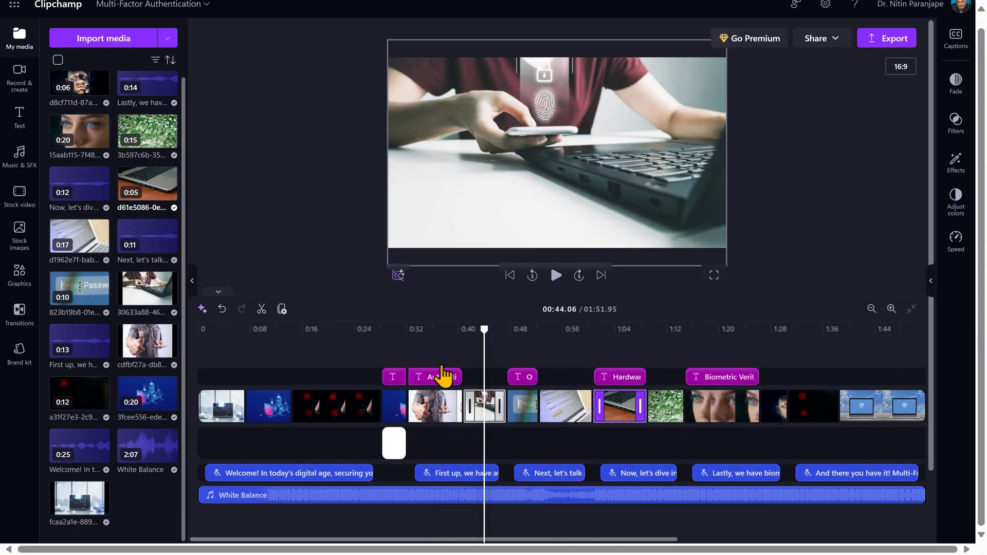
click(411, 443)
mouse_move(393, 473)
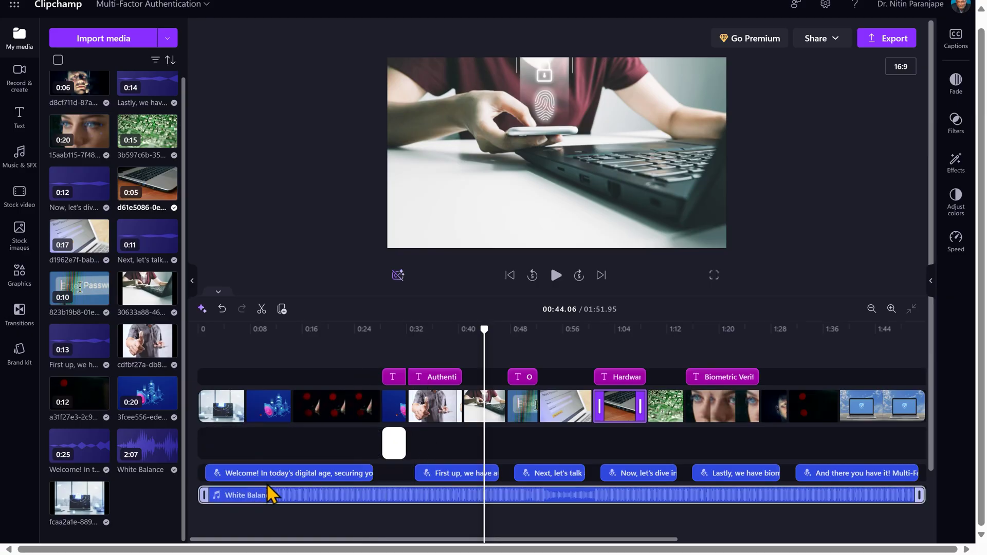
click(282, 478)
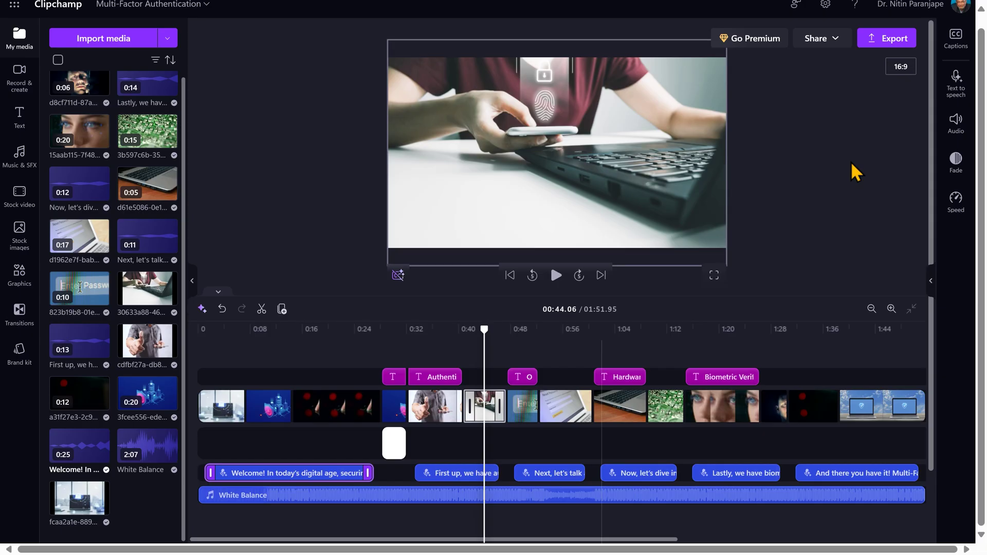
click(956, 83)
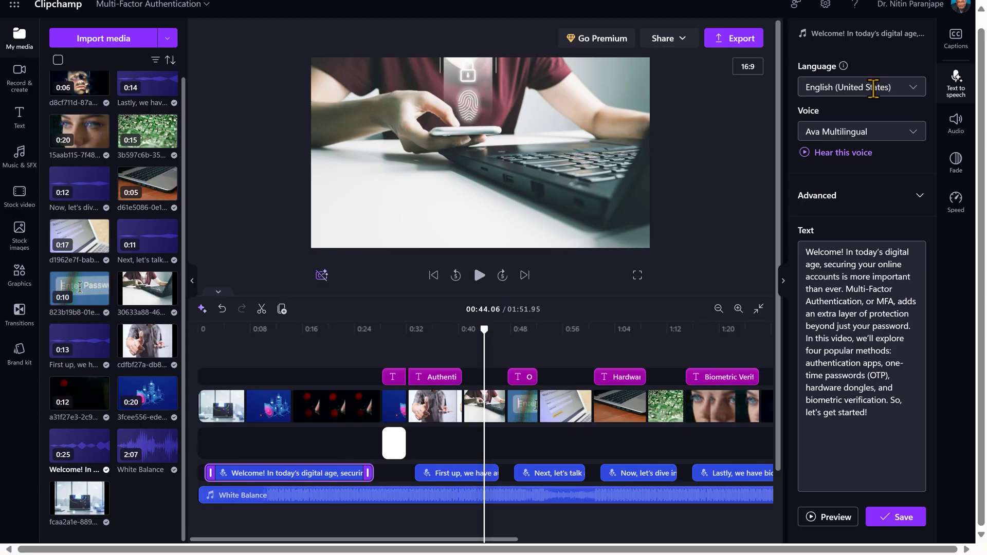
click(872, 132)
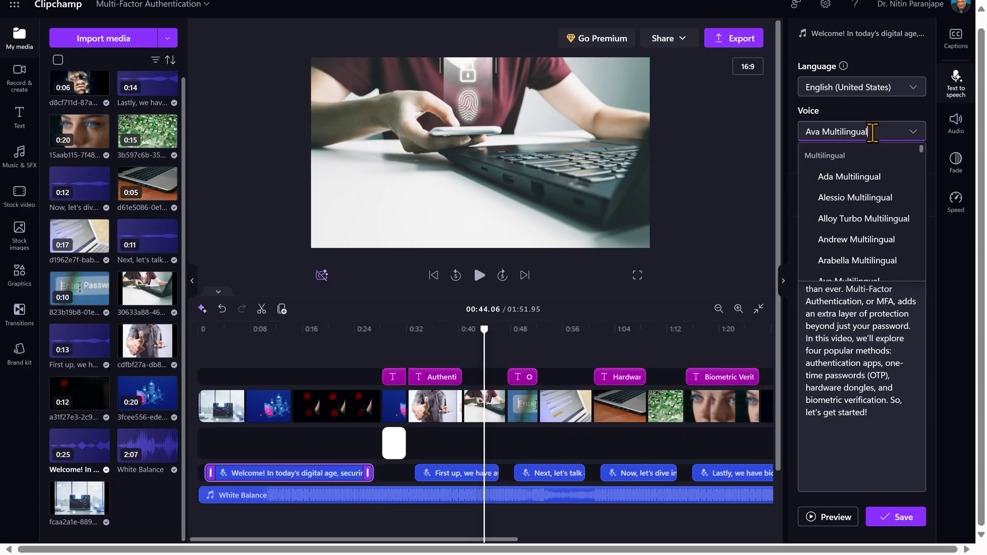
click(871, 324)
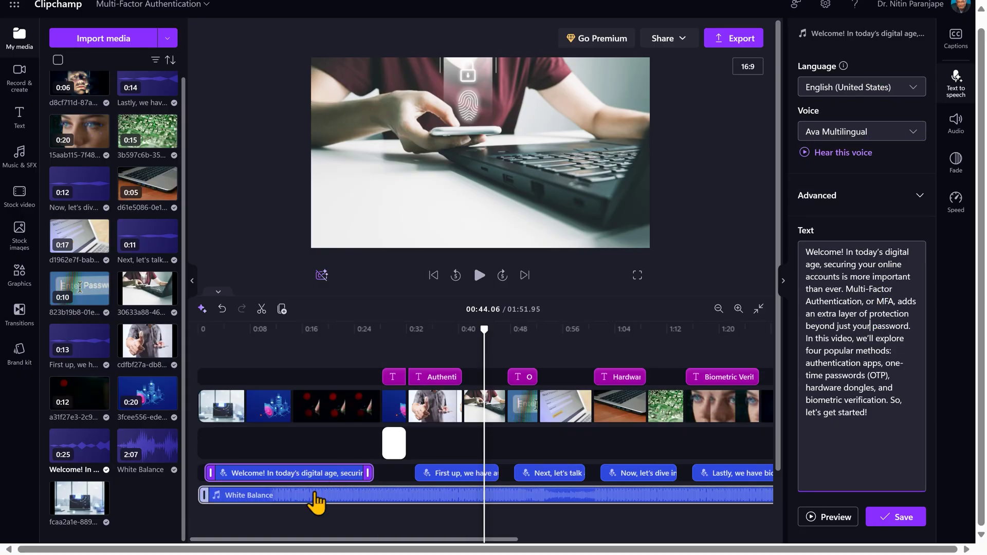
click(315, 495)
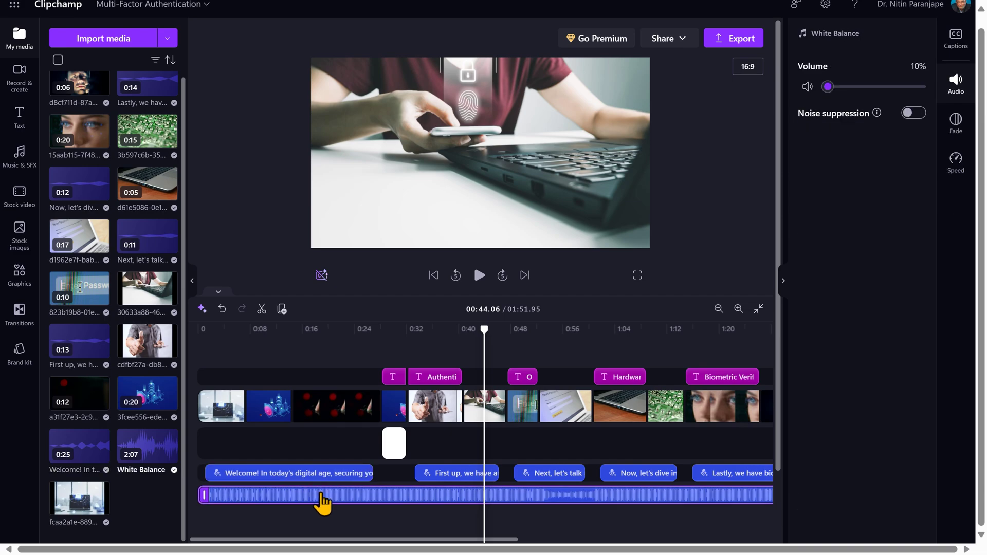
click(436, 380)
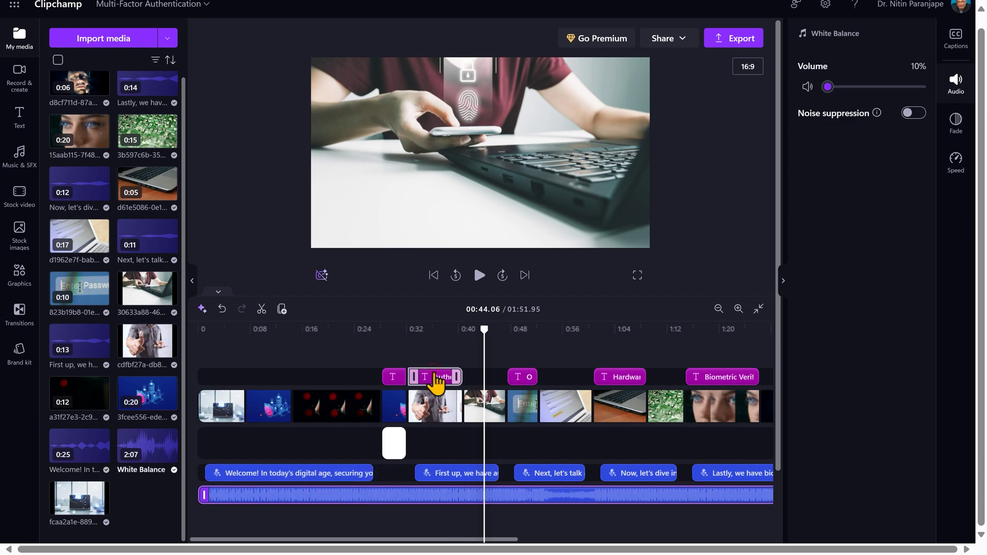
click(431, 361)
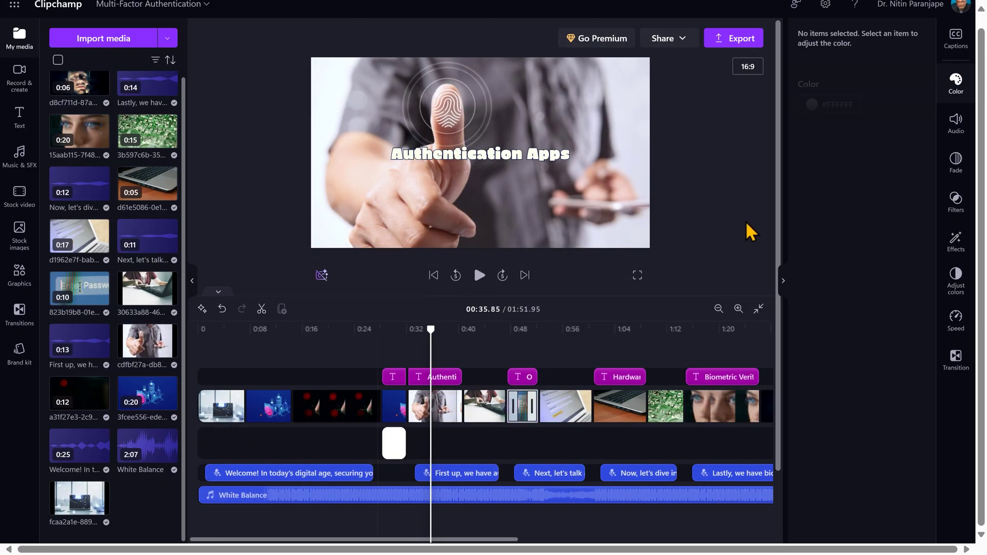
click(748, 67)
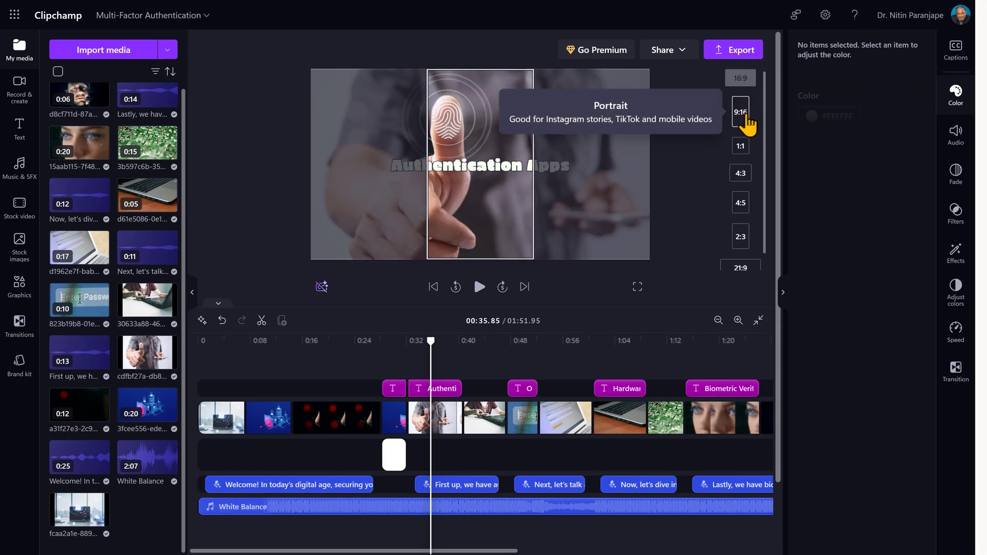
click(743, 117)
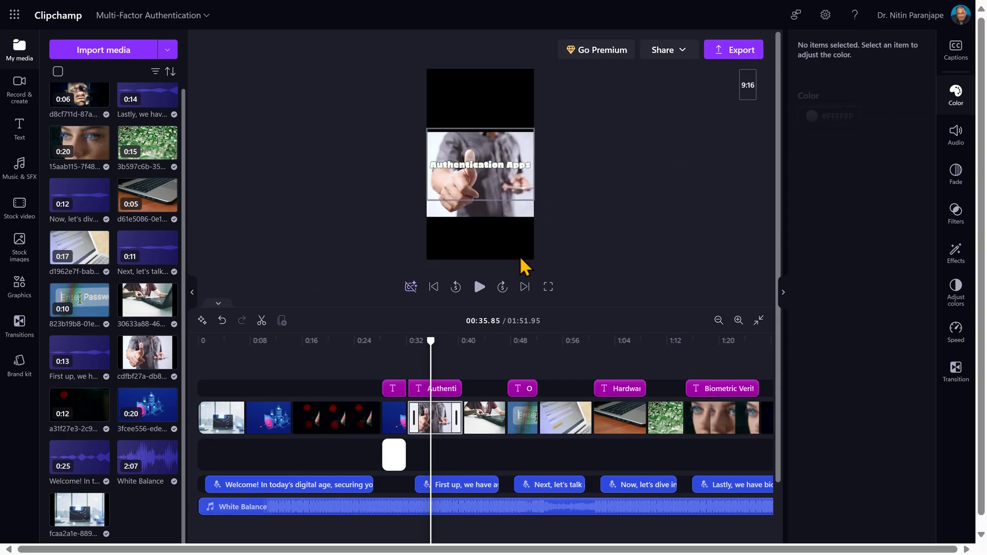
key(ctrl+z)
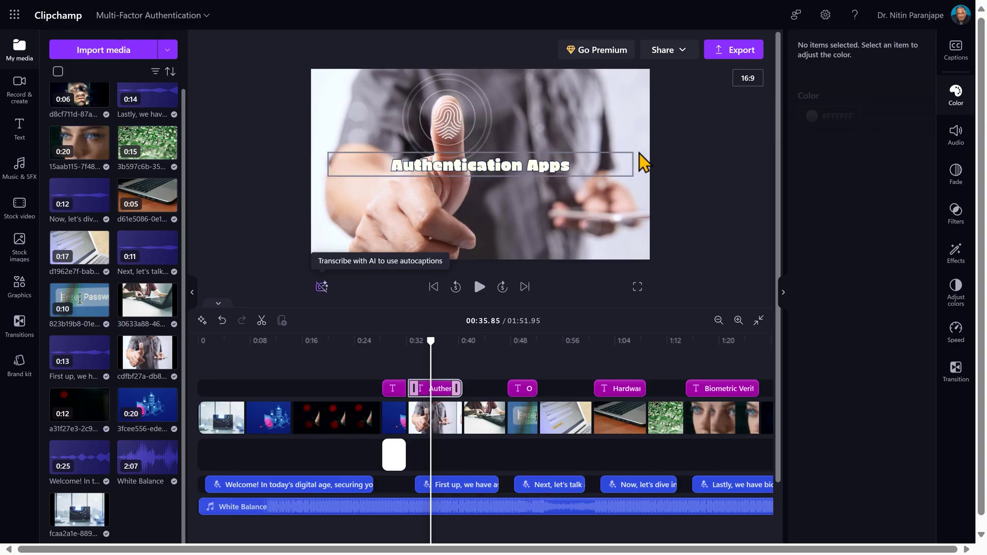
Open export settings for 'Multi-Factor Authentication 1' at 4K, saving to OneDrive.
click(740, 51)
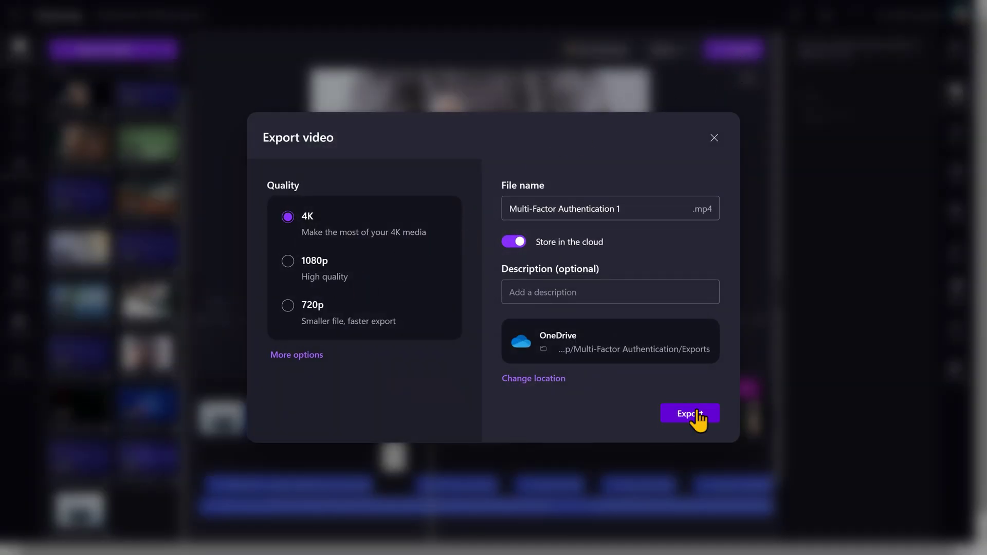